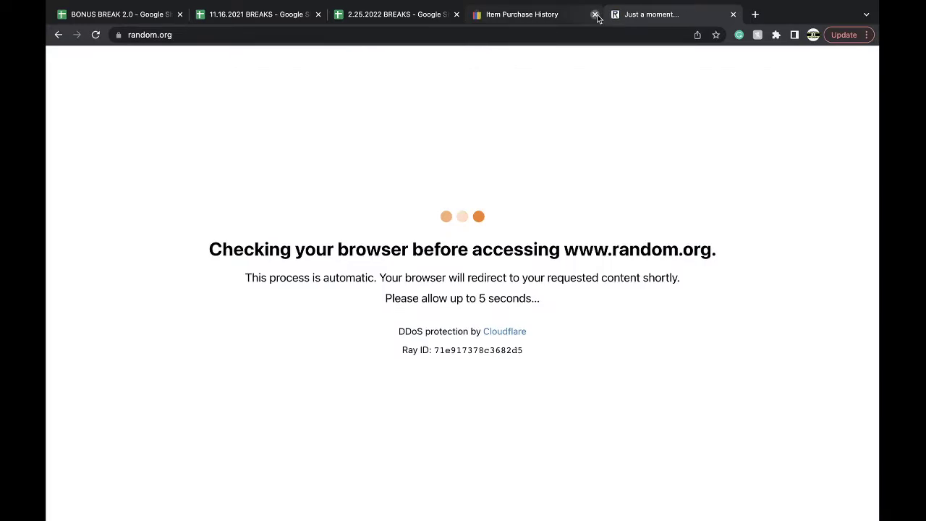
# - Close the Item Purchase History page and open RANDOM.ORG's List Randomizer with its list entry field active
pyautogui.click(594, 13)
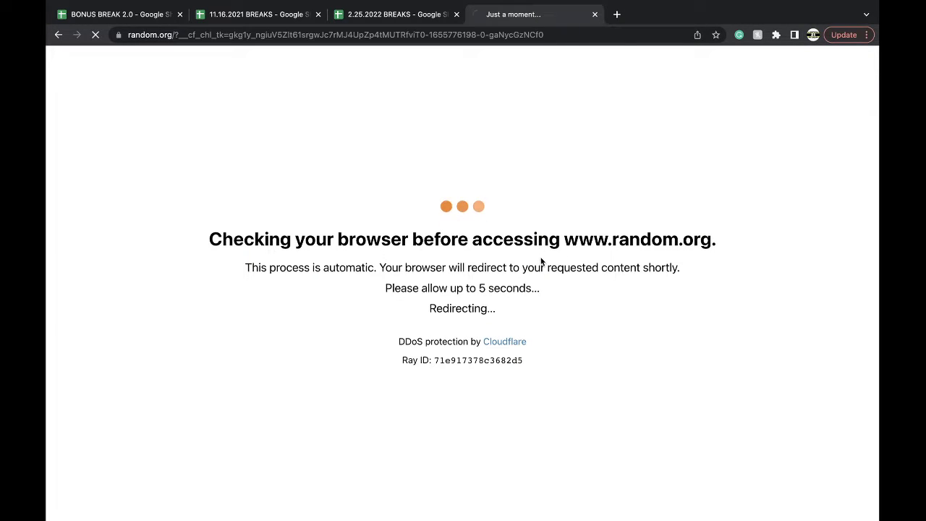
pyautogui.scroll(-9, 385, 330)
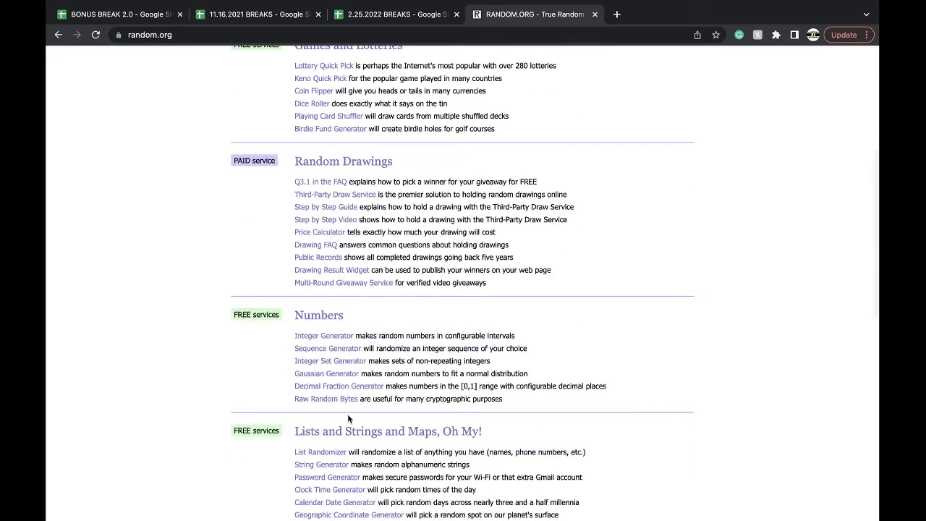
pyautogui.click(330, 452)
pyautogui.click(355, 325)
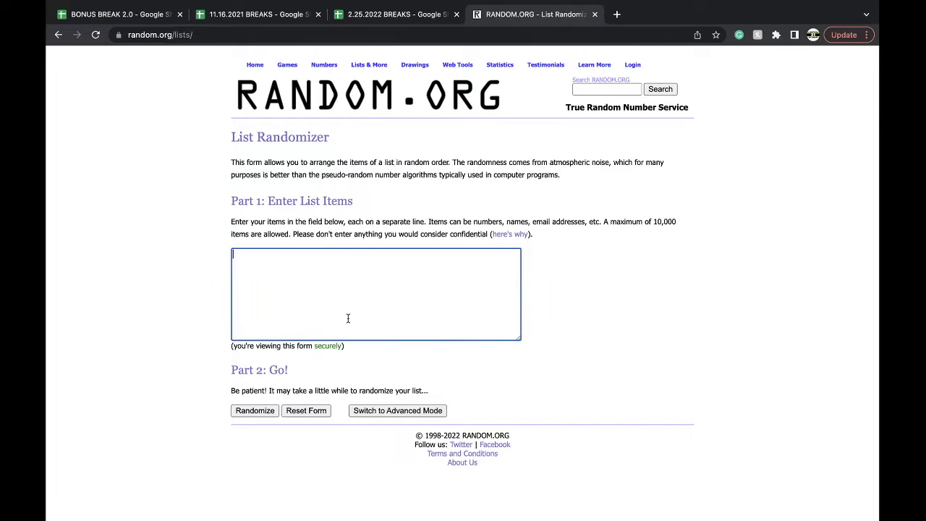
# - Paste the numbers 1 to 10 into the List Randomizer and randomize the list five times
pyautogui.press('super+v')
pyautogui.click(266, 413)
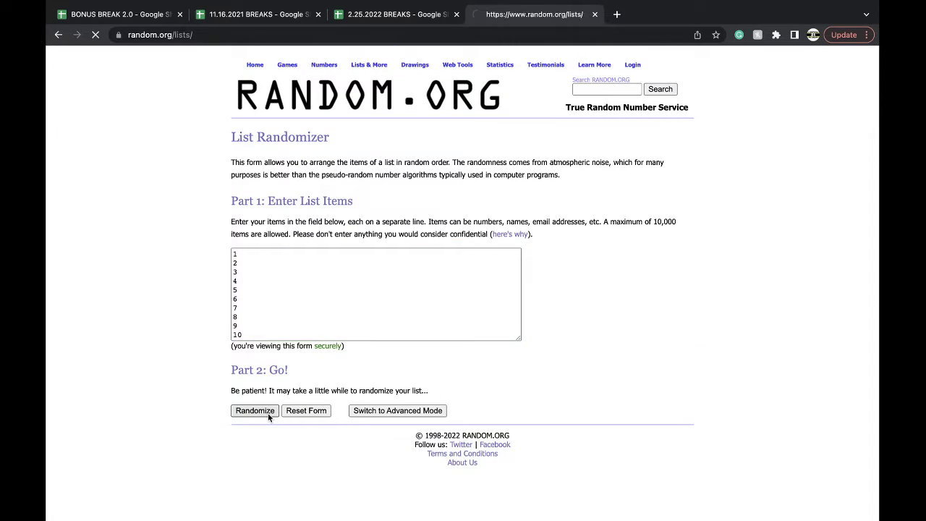
pyautogui.click(242, 331)
pyautogui.click(247, 351)
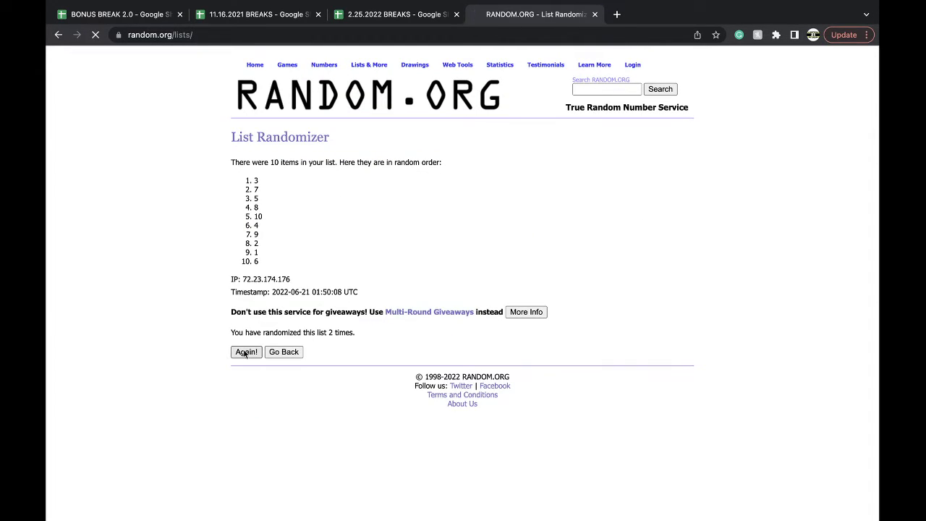
pyautogui.click(245, 353)
pyautogui.click(245, 353)
# - In the 2.25.2022 BREAKS spreadsheet, fill cell E3, holding the number 3, with orange
pyautogui.click(405, 18)
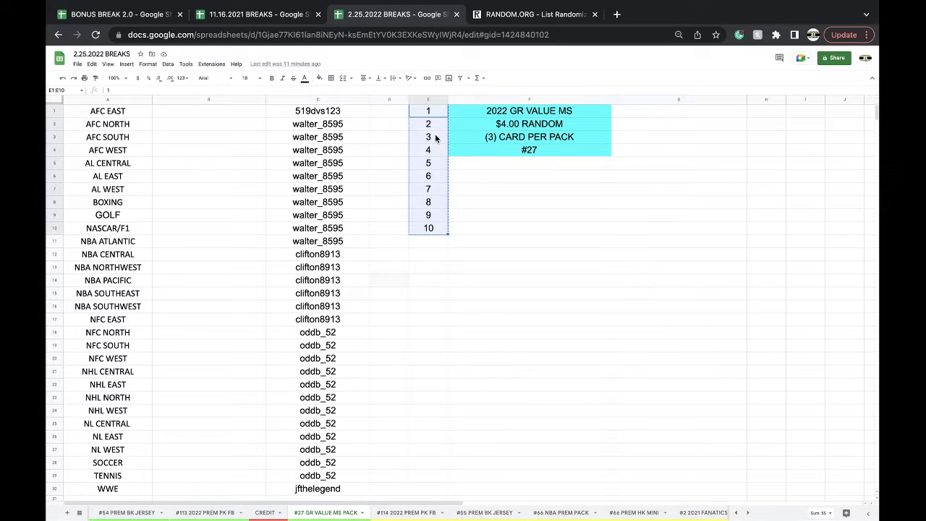
pyautogui.click(436, 138)
pyautogui.click(319, 78)
pyautogui.click(336, 125)
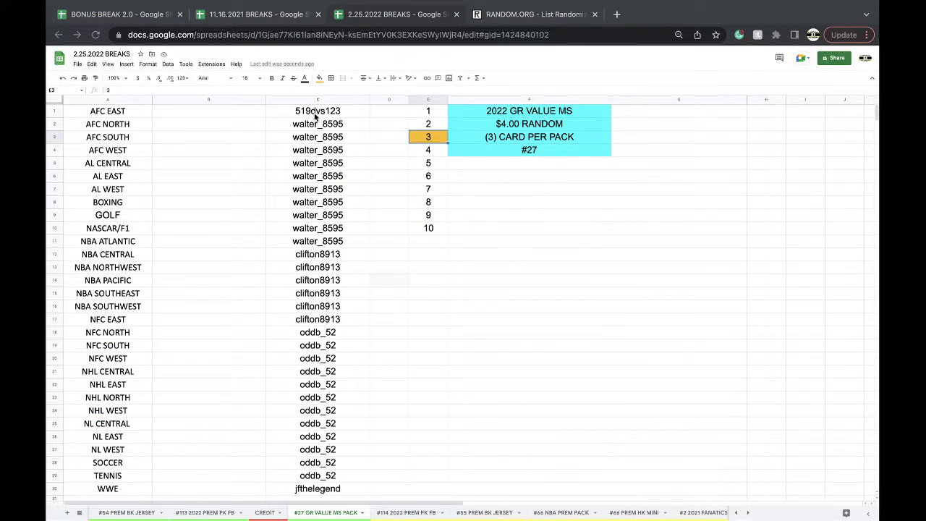
pyautogui.moveTo(316, 124); pyautogui.dragTo(332, 423)
pyautogui.scroll(-2, 322, 304)
pyautogui.scroll(2, 332, 423)
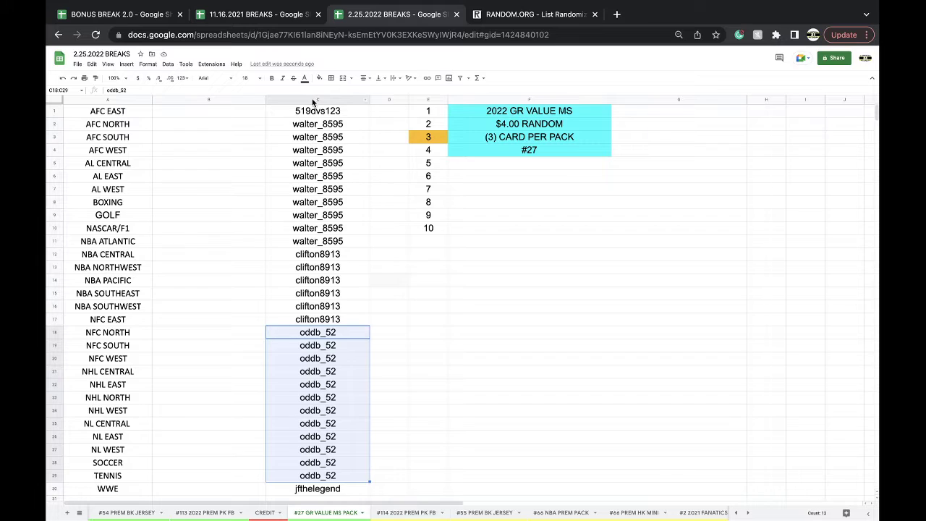
# - Duplicate the #27 GR VALUE MS PACK sheet as #28 GR VALUE MS PACK and give the copy a yellow tab colour
pyautogui.click(363, 512)
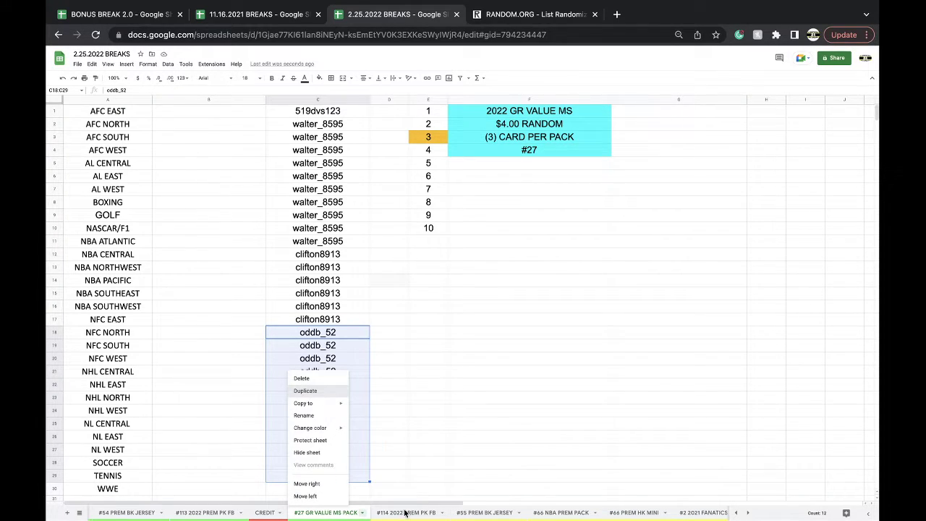
pyautogui.moveTo(411, 512); pyautogui.dragTo(377, 513)
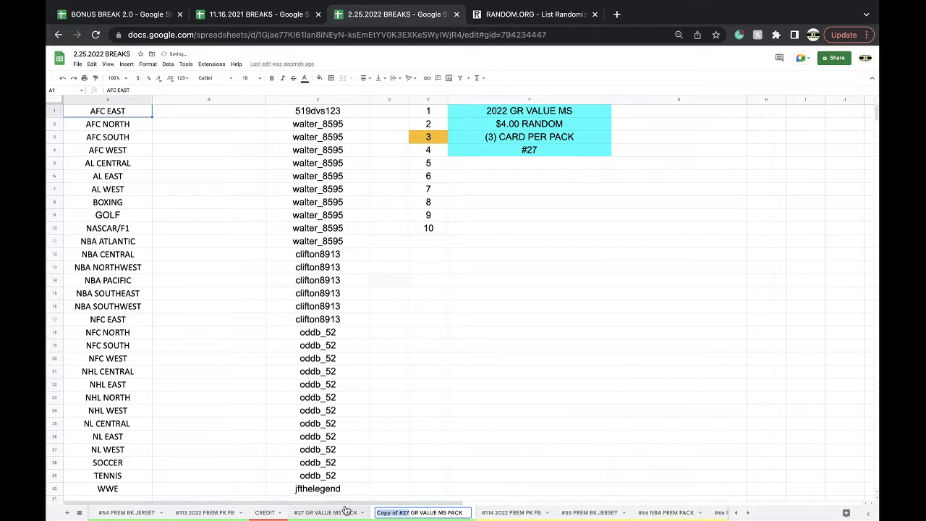
pyautogui.write('#28')
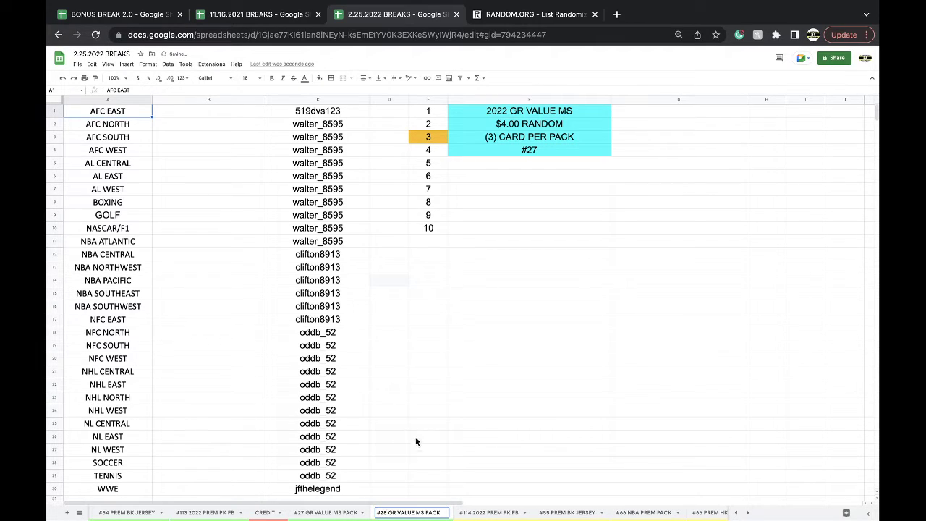
pyautogui.click(416, 424)
pyautogui.click(445, 512)
pyautogui.moveTo(405, 428)
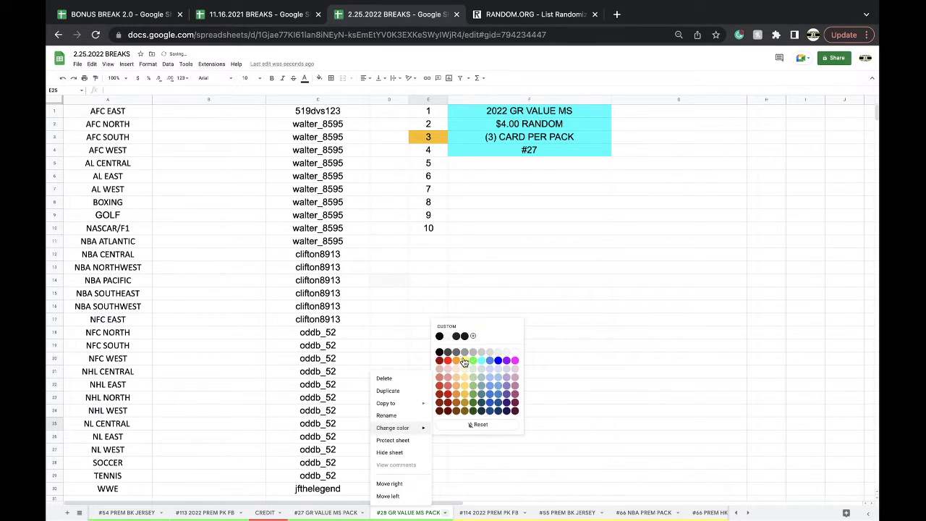
# - Clear column C in the #28 sheet and move the numbers 4 to 10 up one row so they start in E3
pyautogui.click(307, 97)
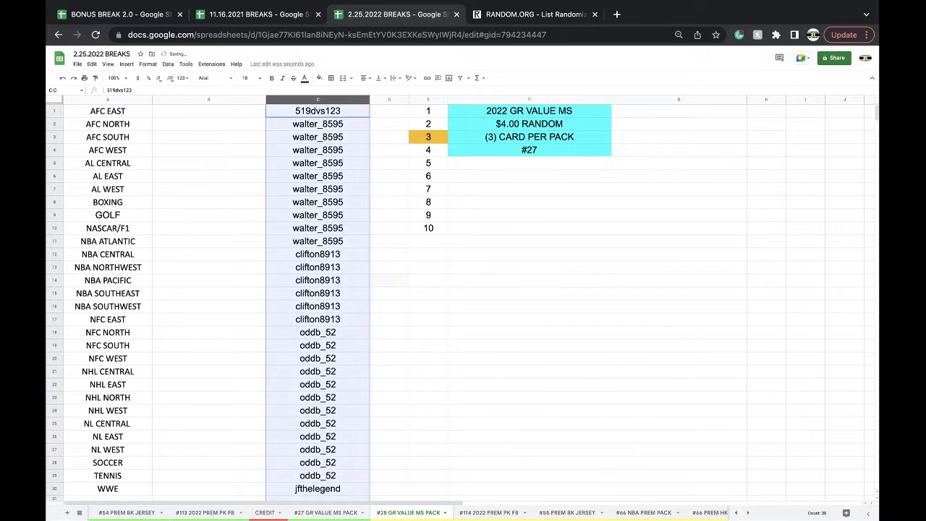
pyautogui.press('Delete')
pyautogui.moveTo(424, 149); pyautogui.dragTo(424, 227)
pyautogui.hotkey('ctrl', 'c')
pyautogui.press('Delete')
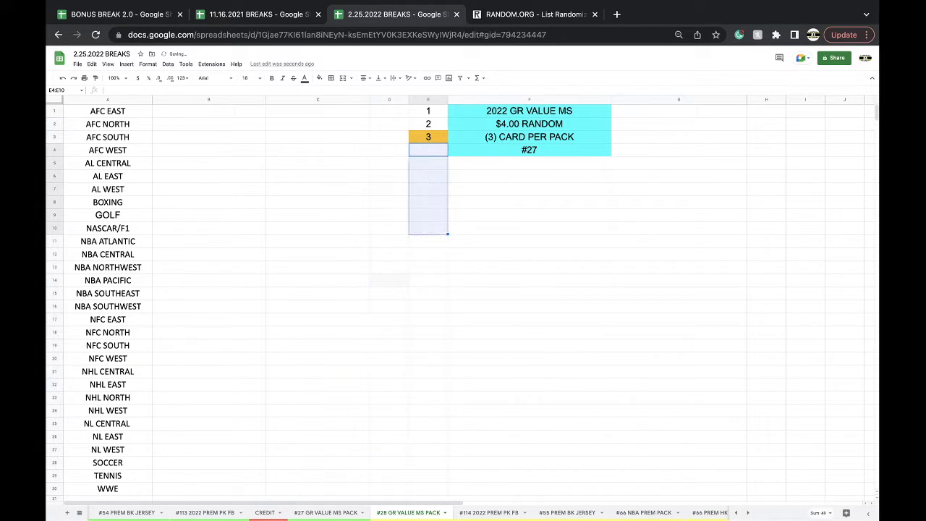
pyautogui.click(426, 137)
pyautogui.hotkey('ctrl', 'v')
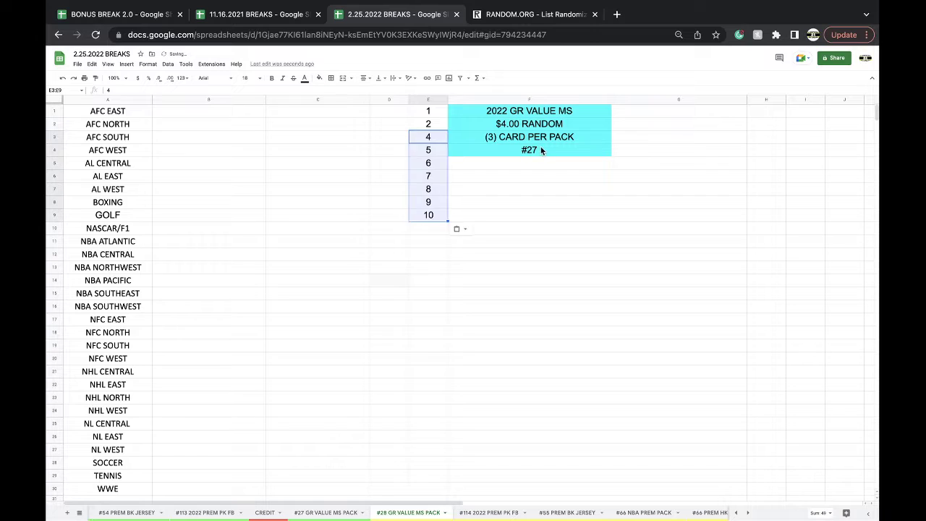
# - Change the label in F4 to #28 and move the #28 sheet to just after #66 NBA PREM PACK
pyautogui.click(542, 150)
pyautogui.write('#28')
pyautogui.click(497, 305)
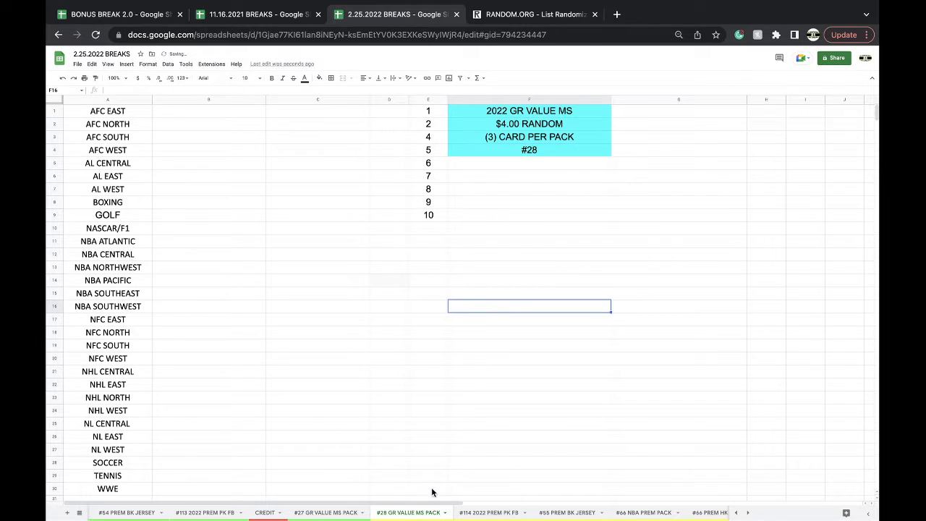
pyautogui.moveTo(409, 512); pyautogui.dragTo(615, 507)
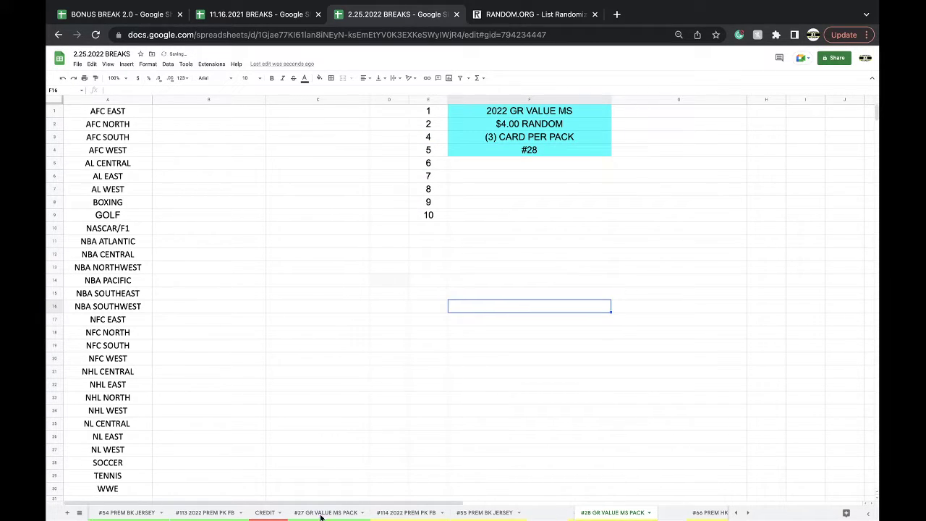
# - Copy the participant usernames from column C of the #27 sheet and enter them as a new list in the List Randomizer
pyautogui.click(321, 514)
pyautogui.click(301, 99)
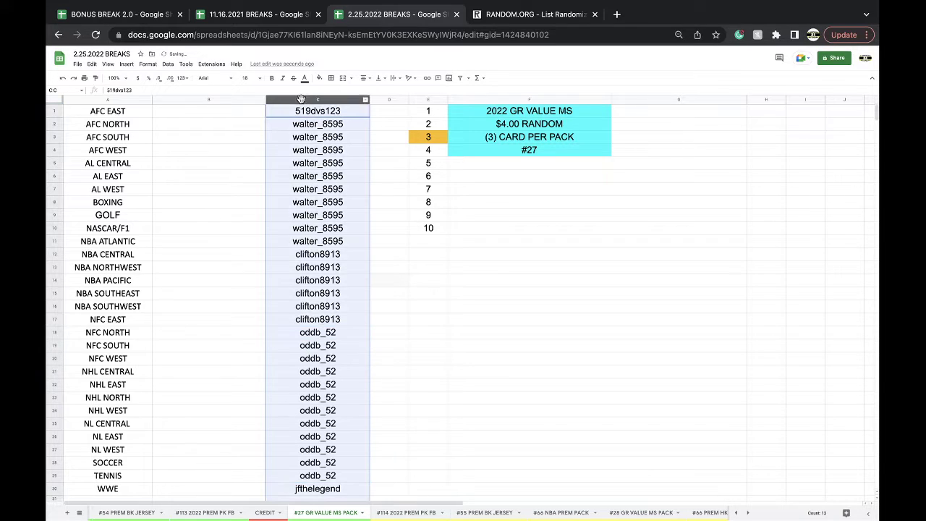
pyautogui.click(495, 15)
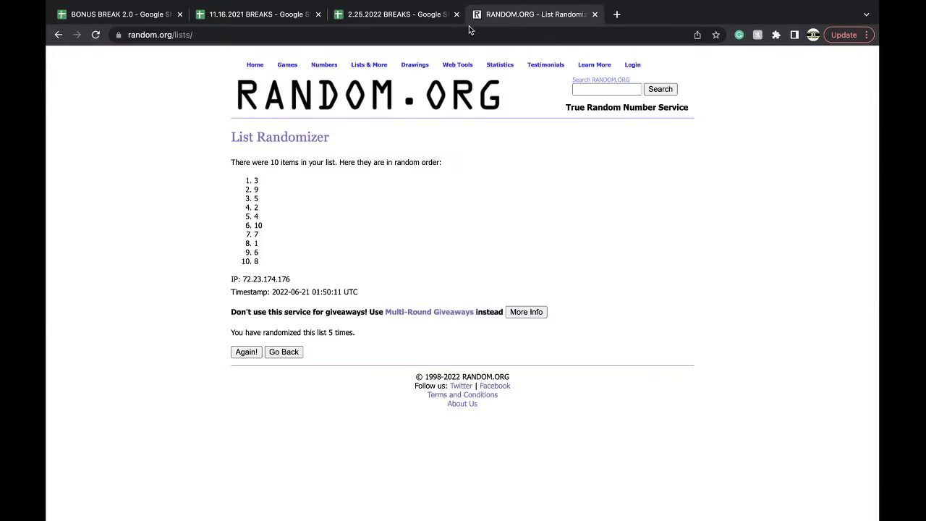
pyautogui.click(469, 35)
pyautogui.press('Return')
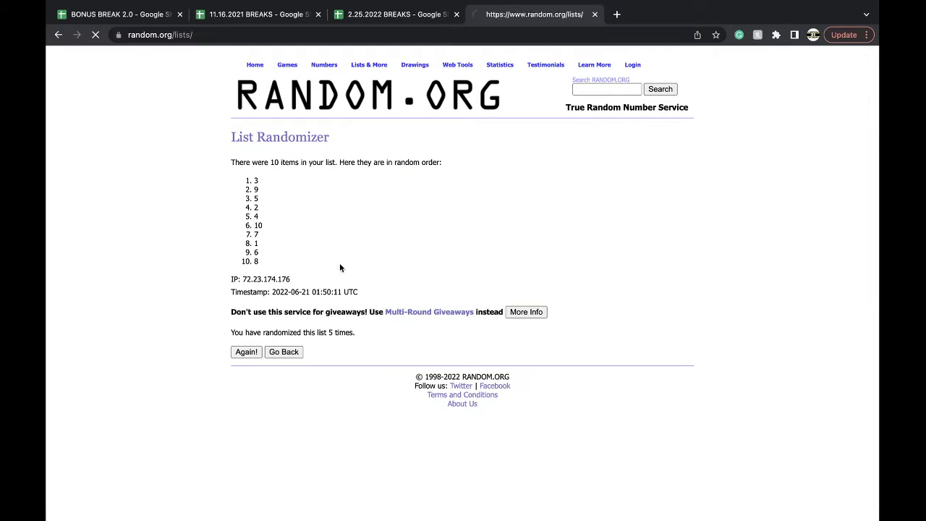
pyautogui.click(293, 274)
# - Randomize the 30-item participant list five times
pyautogui.click(253, 411)
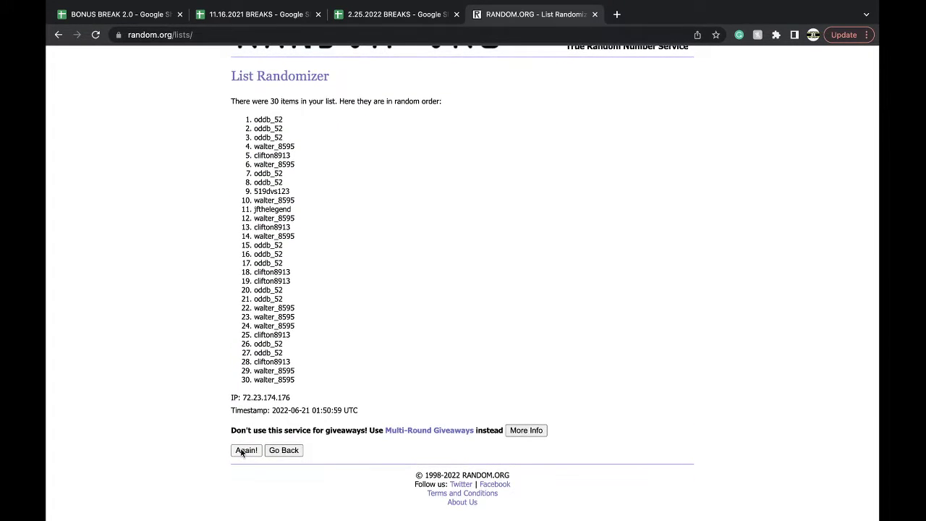
pyautogui.click(243, 449)
pyautogui.click(245, 449)
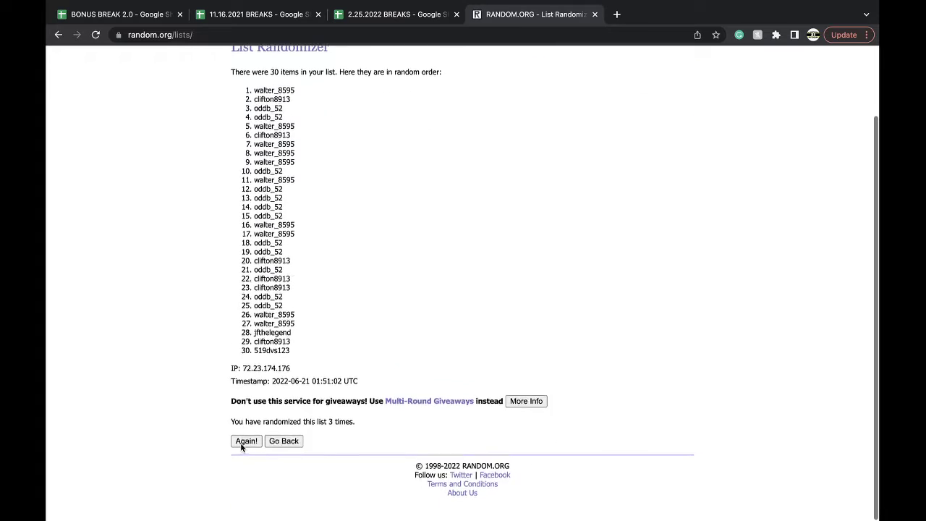
pyautogui.click(243, 450)
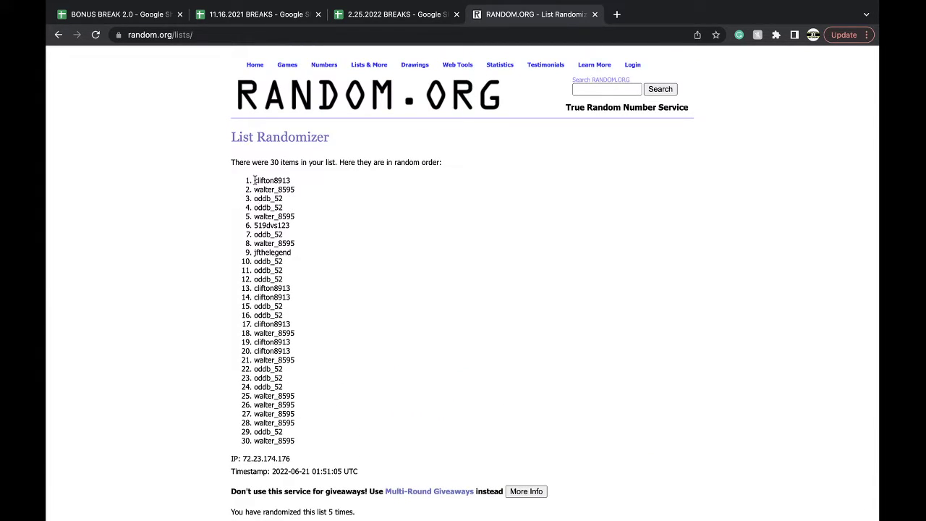
# - Copy the randomized usernames into column B of the #27 sheet from B1 down and set their font size to 18
pyautogui.moveTo(253, 181); pyautogui.dragTo(330, 441)
pyautogui.hotkey('ctrl', 'c')
pyautogui.scroll(-4, 328, 438)
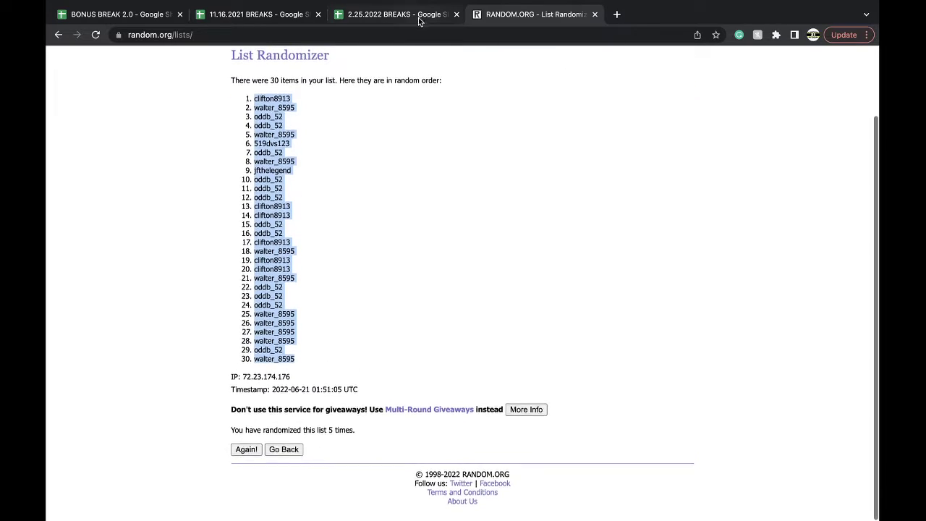
pyautogui.click(395, 14)
pyautogui.click(225, 111)
pyautogui.hotkey('ctrl', 'v')
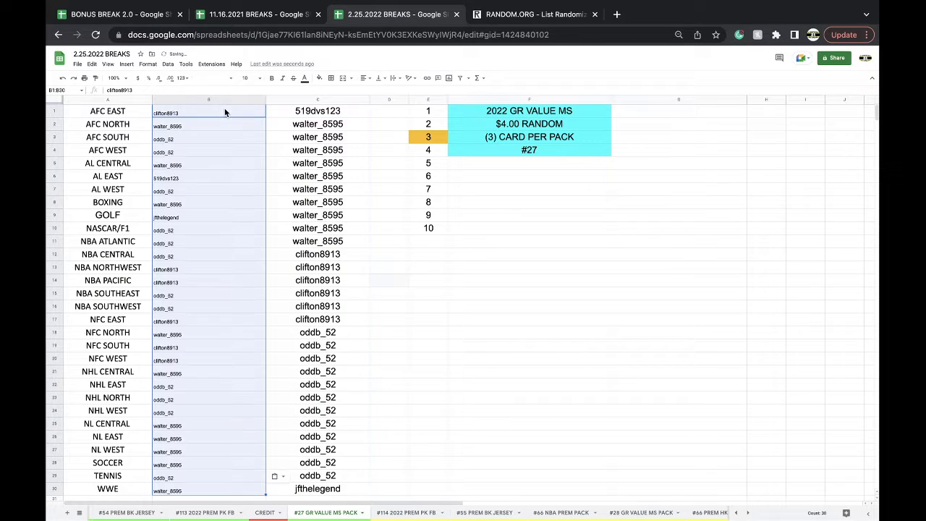
pyautogui.click(248, 77)
pyautogui.click(246, 191)
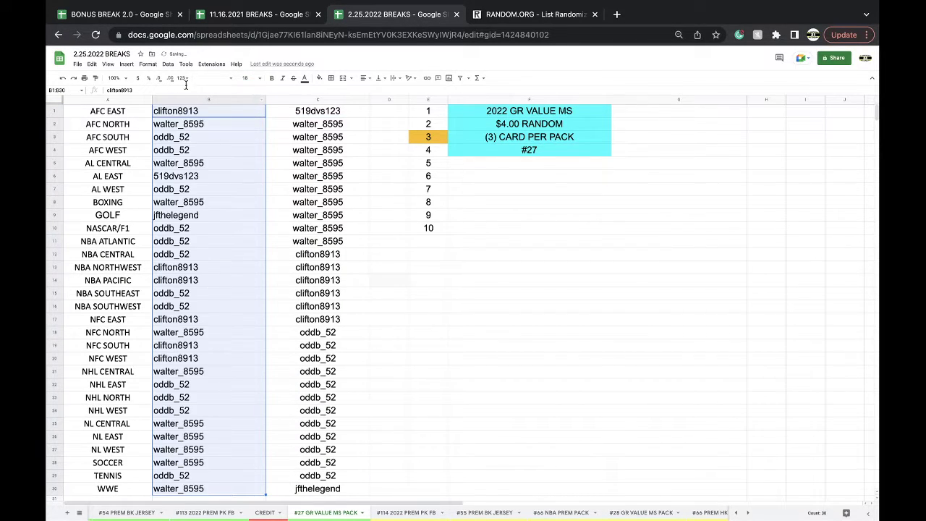
# - Sort the #27 sheet by column B from A to Z
pyautogui.click(168, 64)
pyautogui.moveTo(279, 78)
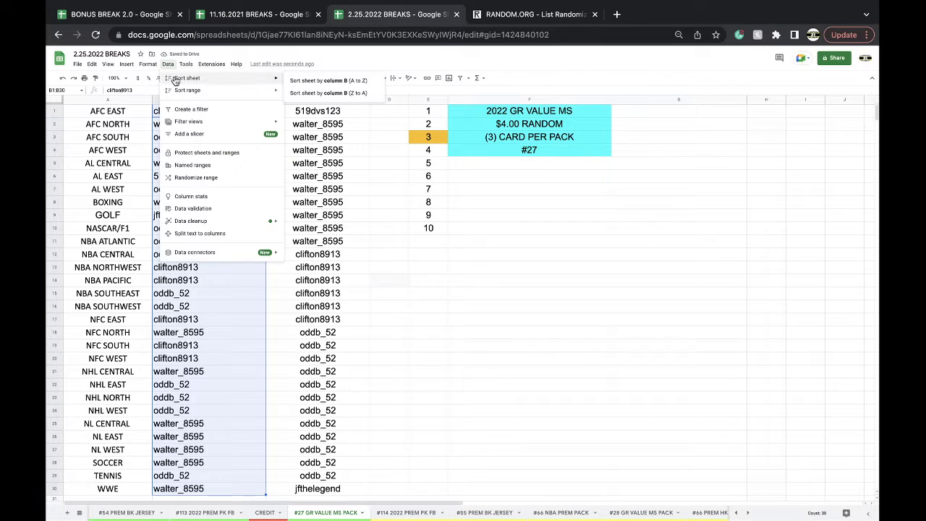
pyautogui.click(293, 81)
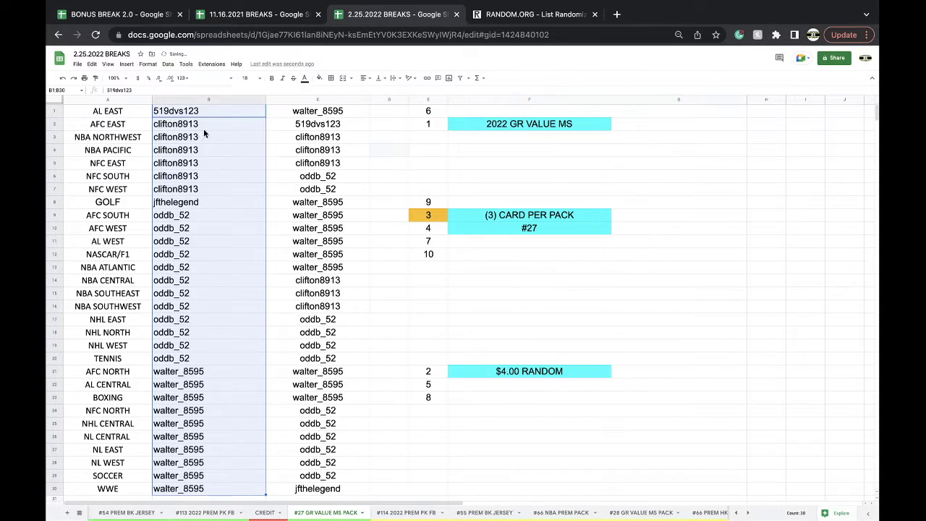
# - Go through the sorted list row by row from B1 down, checking which division or sport each participant received
pyautogui.click(184, 114)
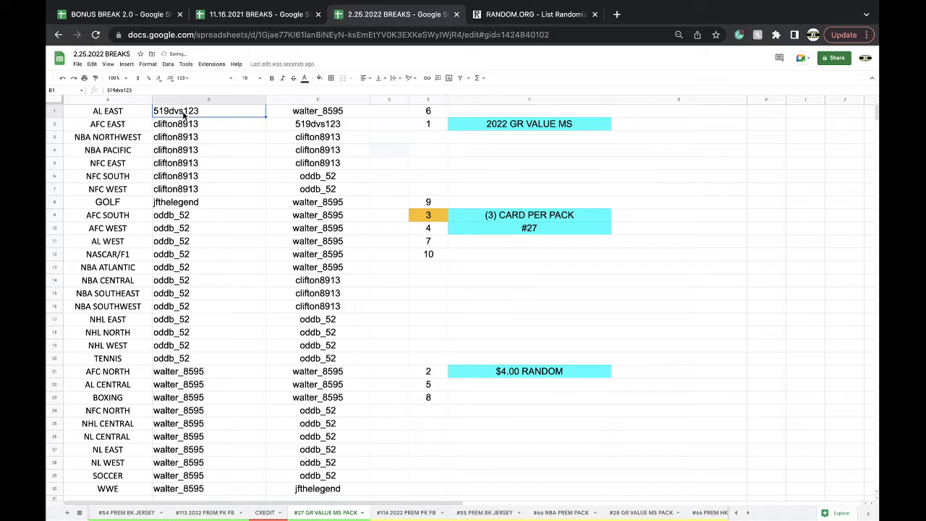
pyautogui.press('Down')
pyautogui.press('Down')
pyautogui.press('Down')
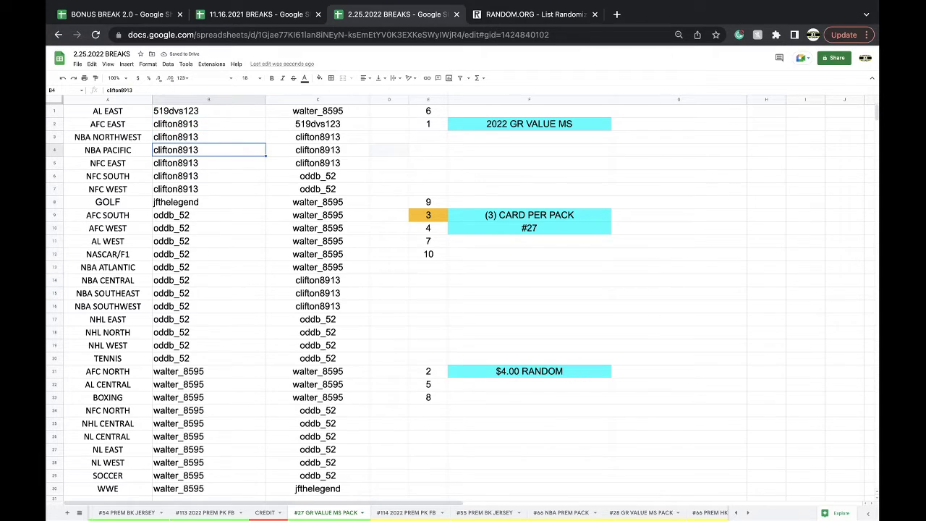
pyautogui.press('Down')
pyautogui.press('Down')
pyautogui.press('Down')
pyautogui.press('Down')
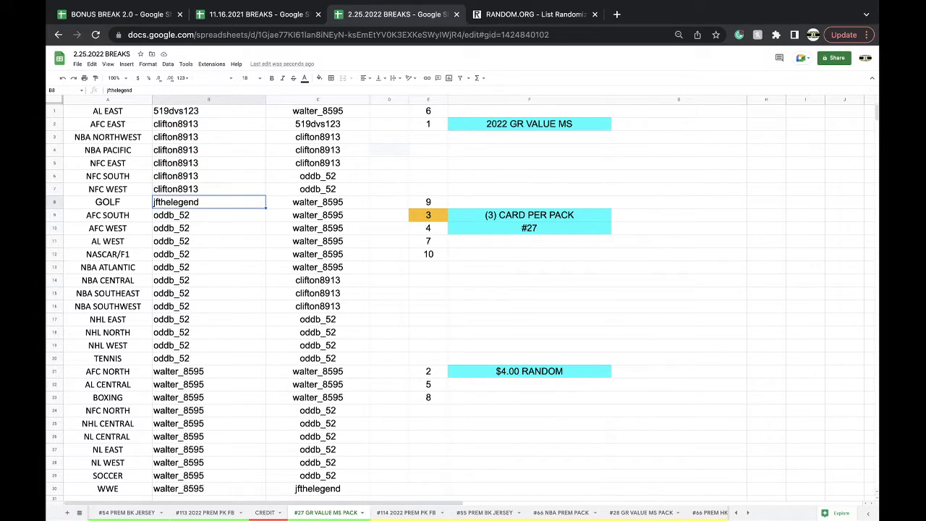
pyautogui.press('Down')
pyautogui.press('Down')
pyautogui.press('Down')
pyautogui.press('Down')
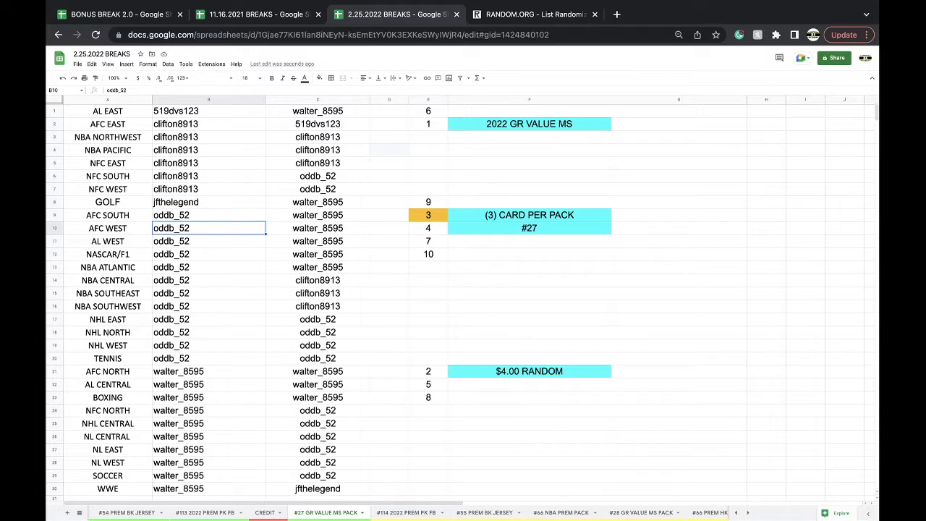
pyautogui.press('Down')
pyautogui.press('Down')
pyautogui.press('Down')
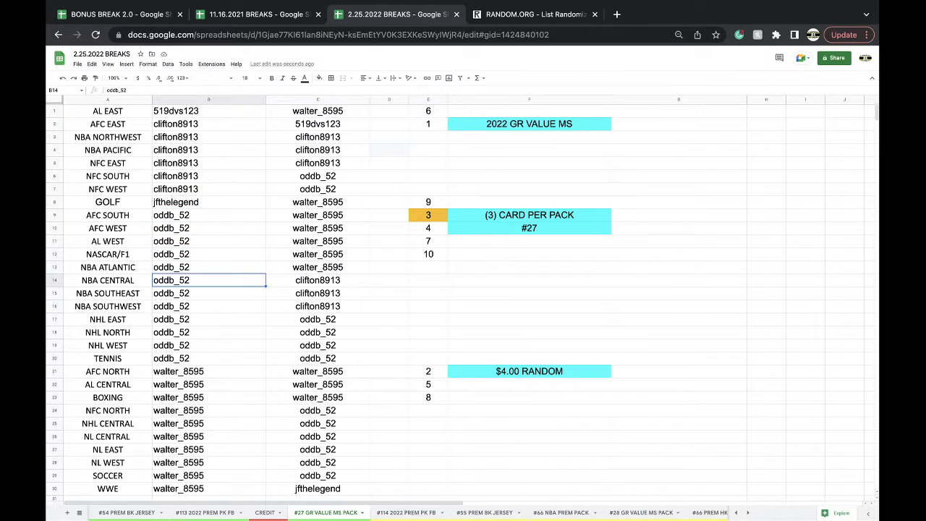
pyautogui.press('Down')
pyautogui.press('Down')
pyautogui.press('Down')
pyautogui.press('Down')
pyautogui.press('Down')
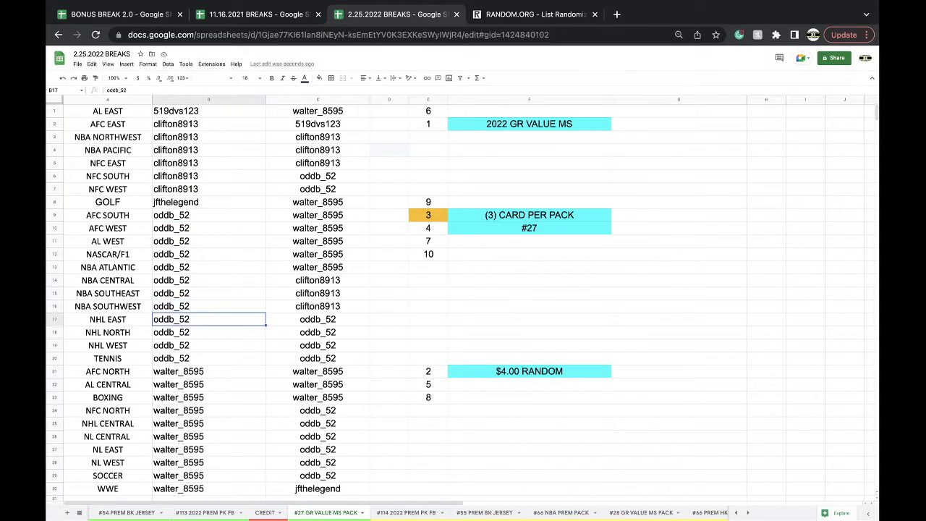
pyautogui.press('Down')
pyautogui.scroll(-3, 370, 303)
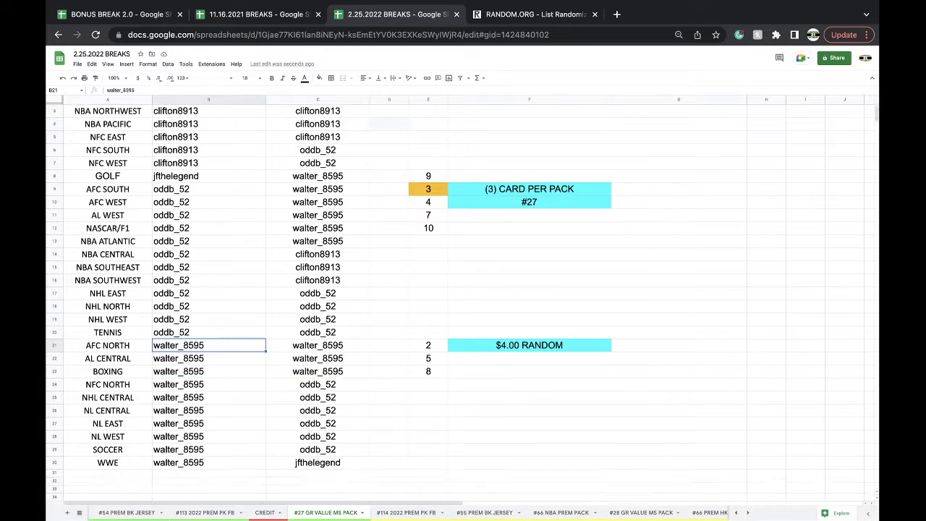
pyautogui.press('Down')
pyautogui.press('Down')
pyautogui.press('Down')
pyautogui.press('Down')
pyautogui.press('Down')
pyautogui.press('Down')
pyautogui.press('Down')
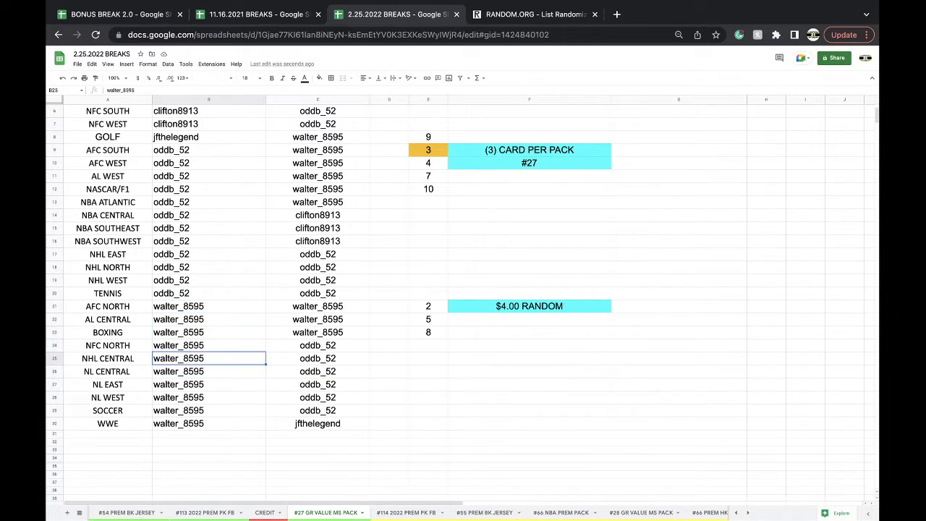
pyautogui.press('Down')
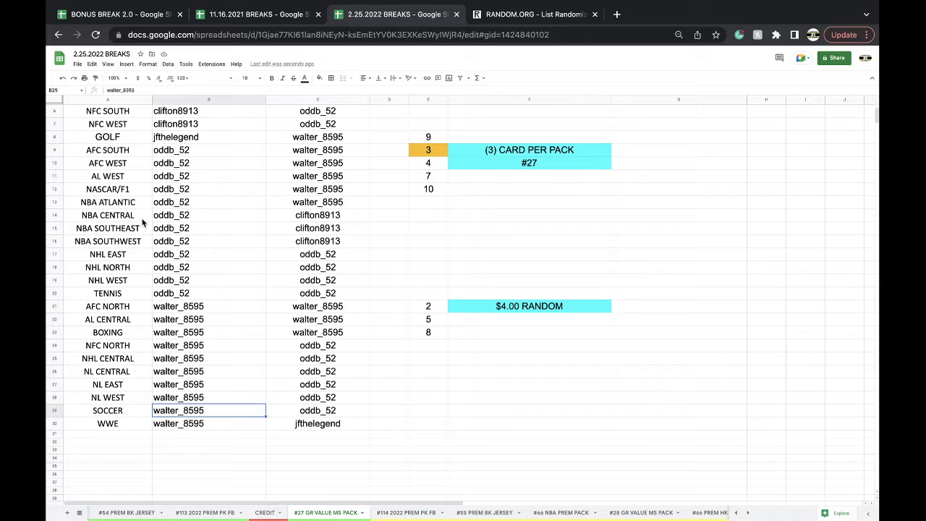
pyautogui.scroll(3, 142, 218)
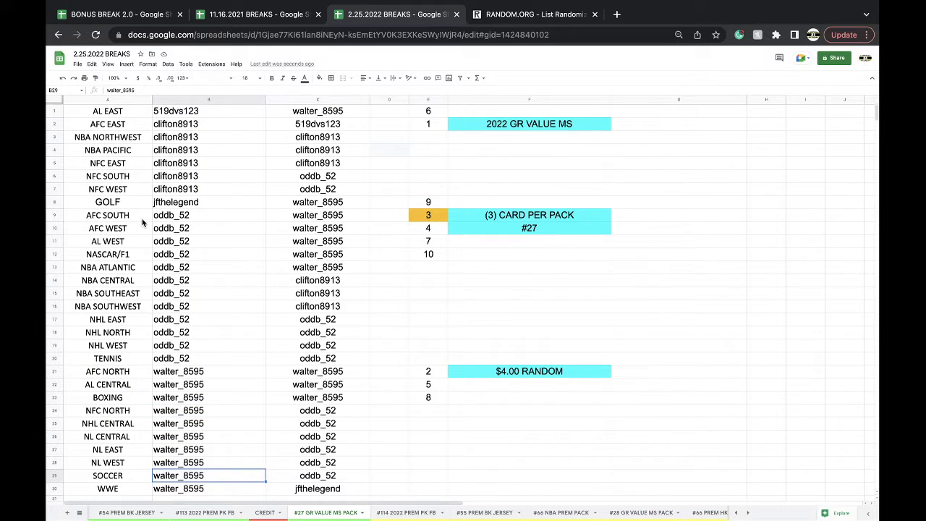